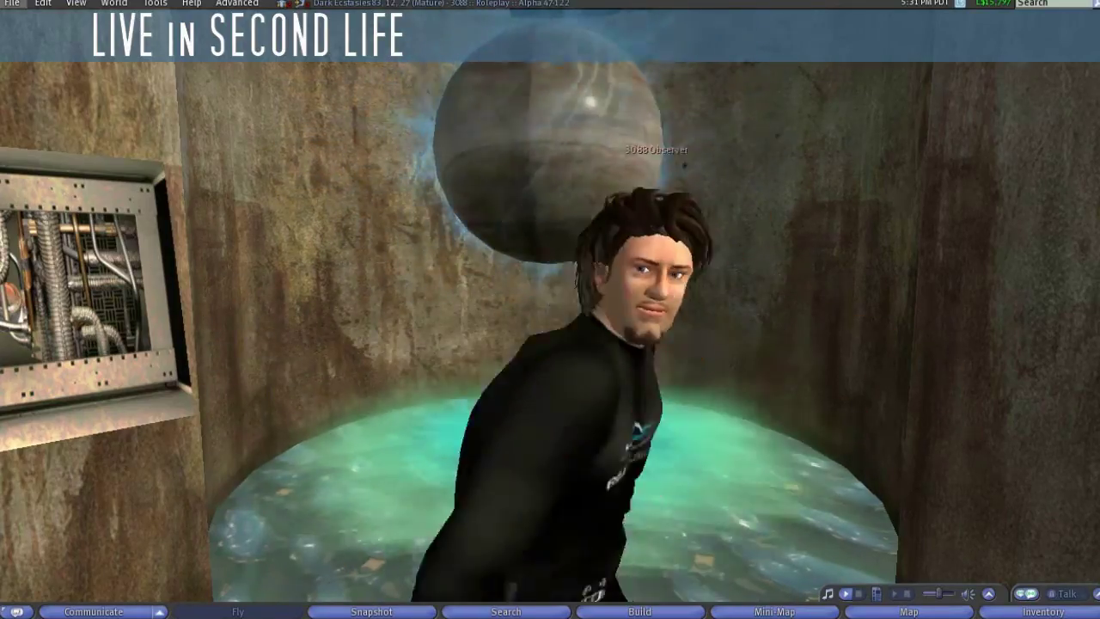
Refresh the Second Life snapshot of the avatar's current pose and save it to the hard drive
{"action": "left_click", "coordinate": [12, 3]}
{"action": "left_click", "coordinate": [47, 207]}
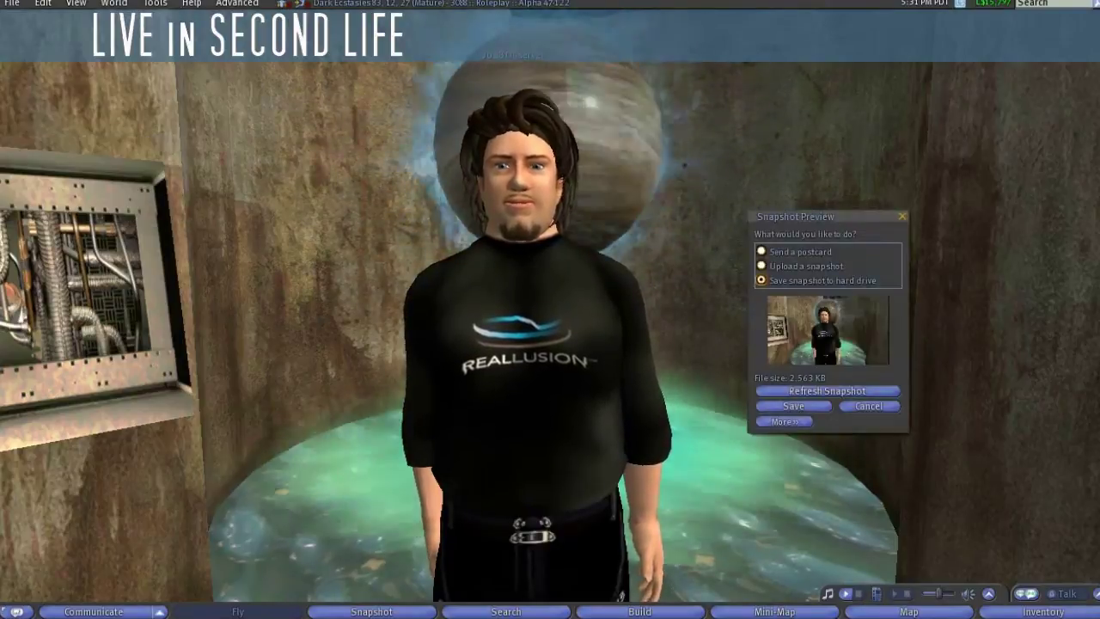
{"action": "left_click", "coordinate": [756, 320]}
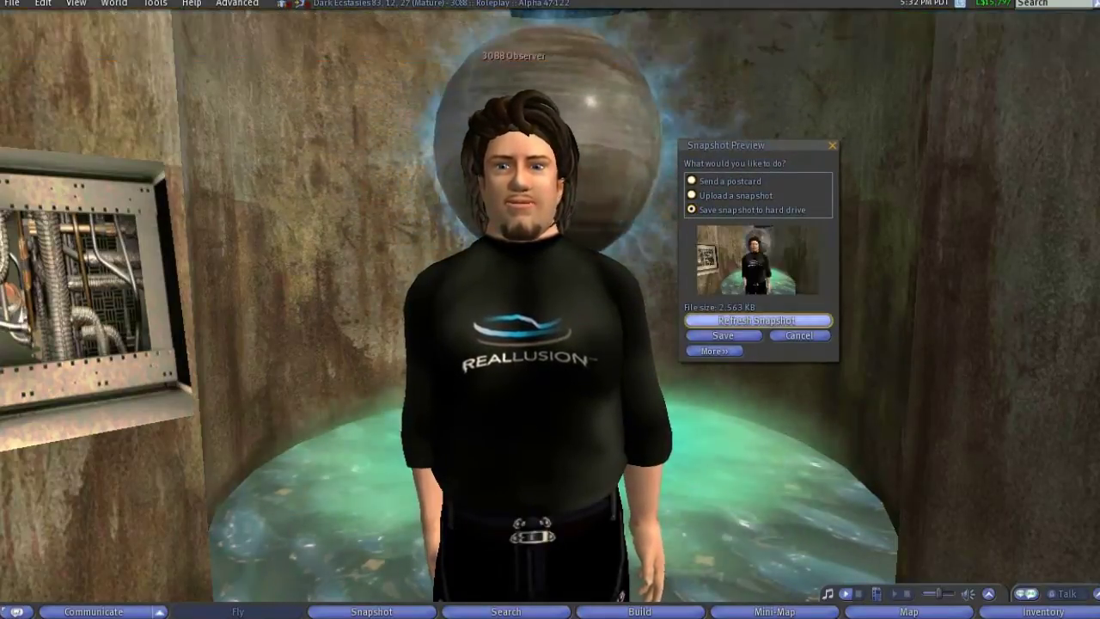
{"action": "left_click", "coordinate": [723, 335]}
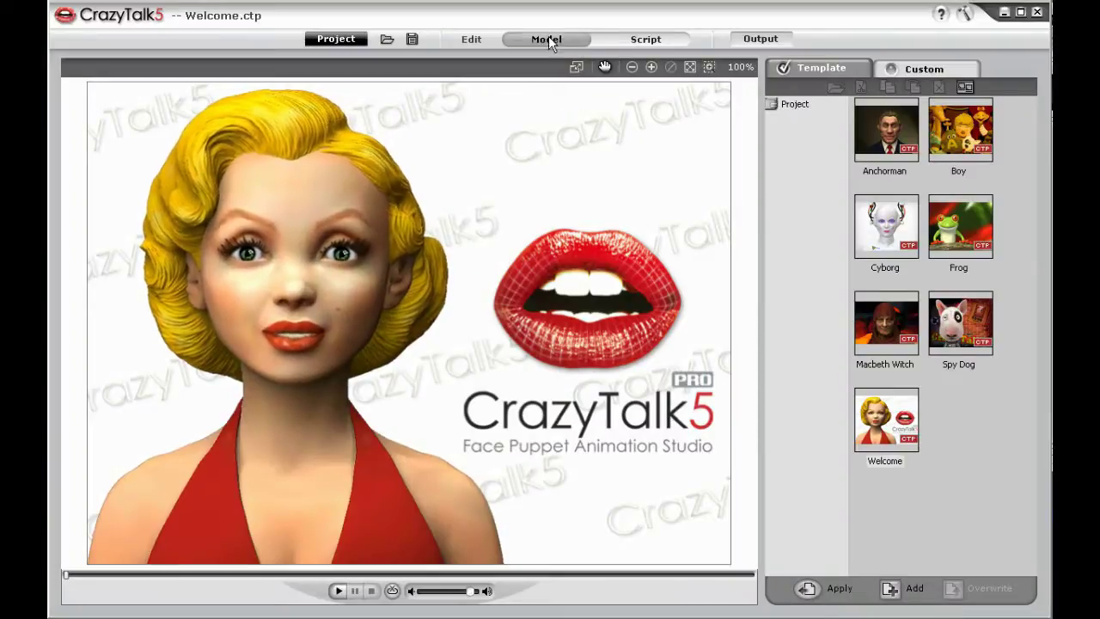
Import the snapshot uvs080602-003.BMP as the face model photo
{"action": "left_click", "coordinate": [547, 38]}
{"action": "left_click", "coordinate": [80, 111]}
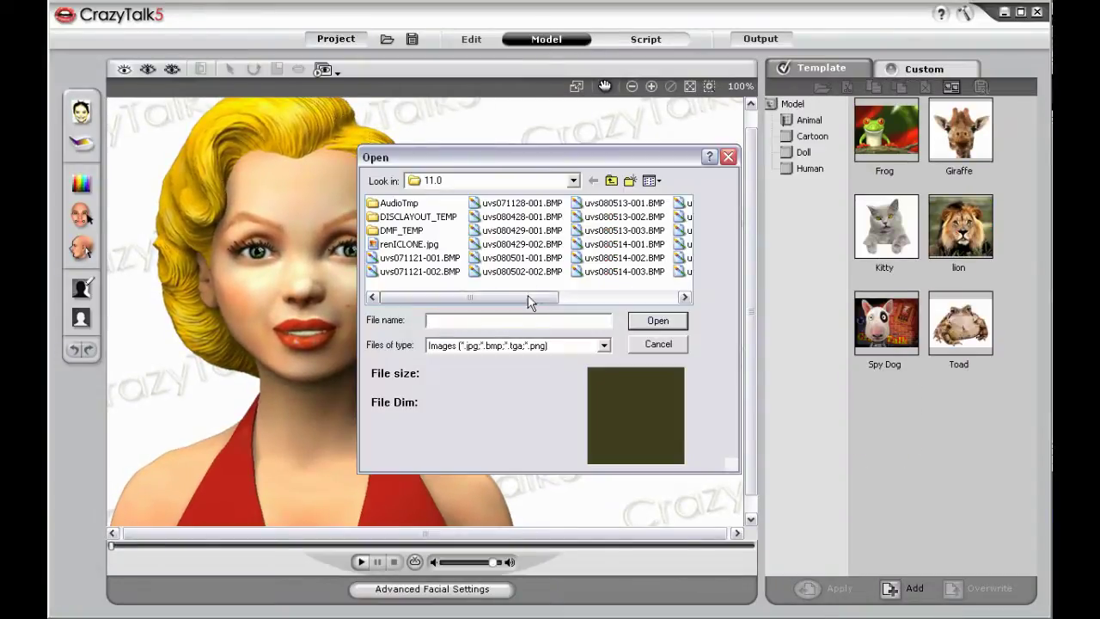
{"action": "left_click", "coordinate": [624, 215]}
{"action": "left_click", "coordinate": [657, 323]}
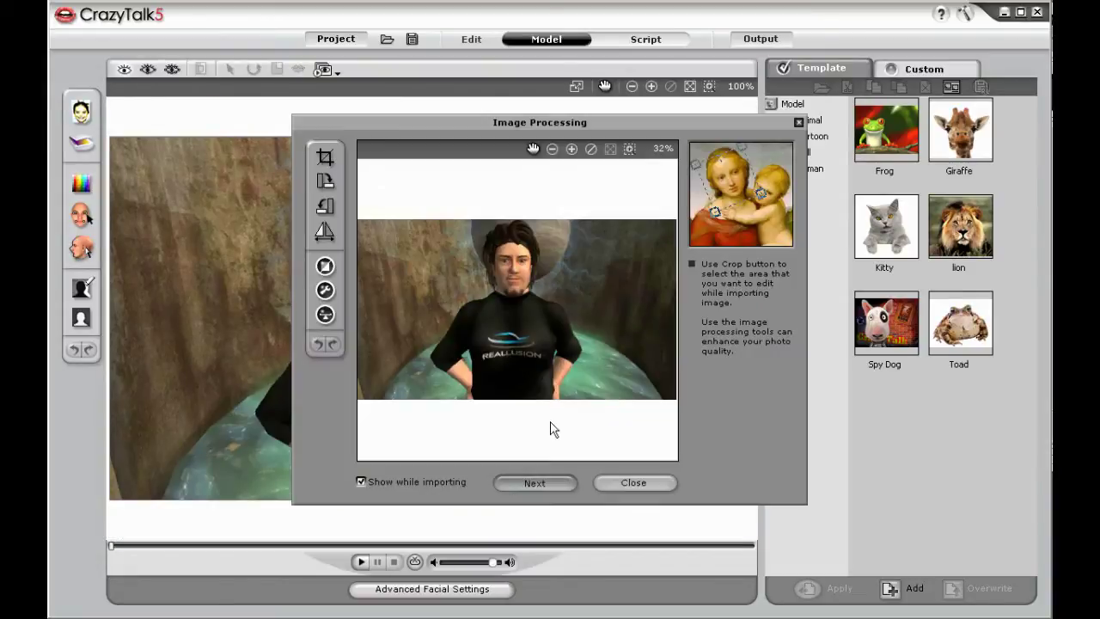
{"action": "key", "text": "Return"}
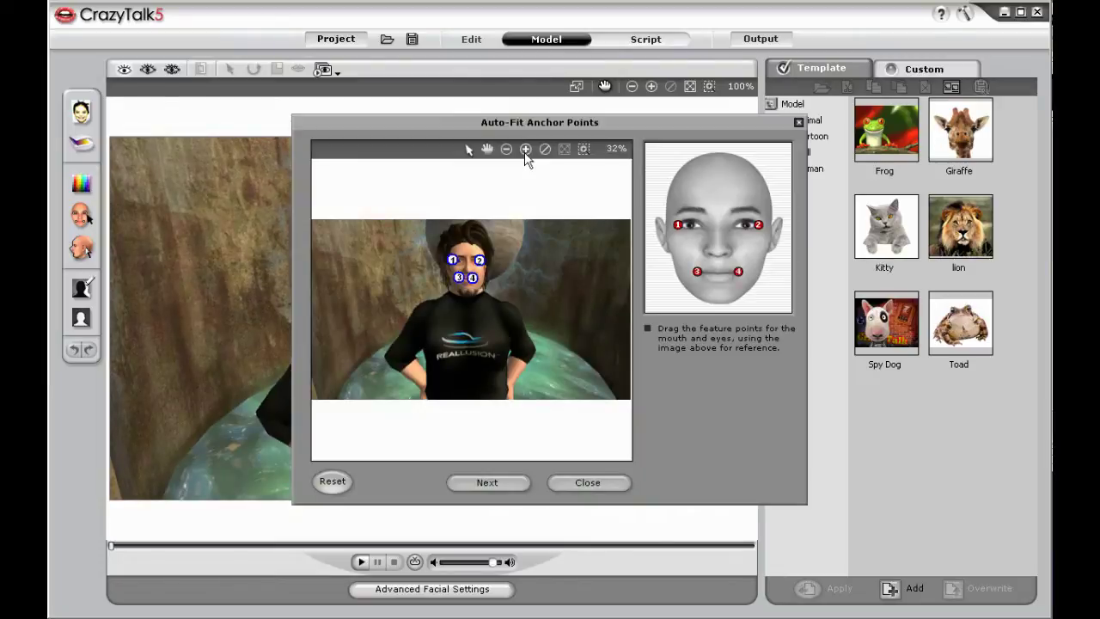
Zoom in and fit the eye and mouth anchor points onto the avatar's face
{"action": "left_click", "coordinate": [526, 149]}
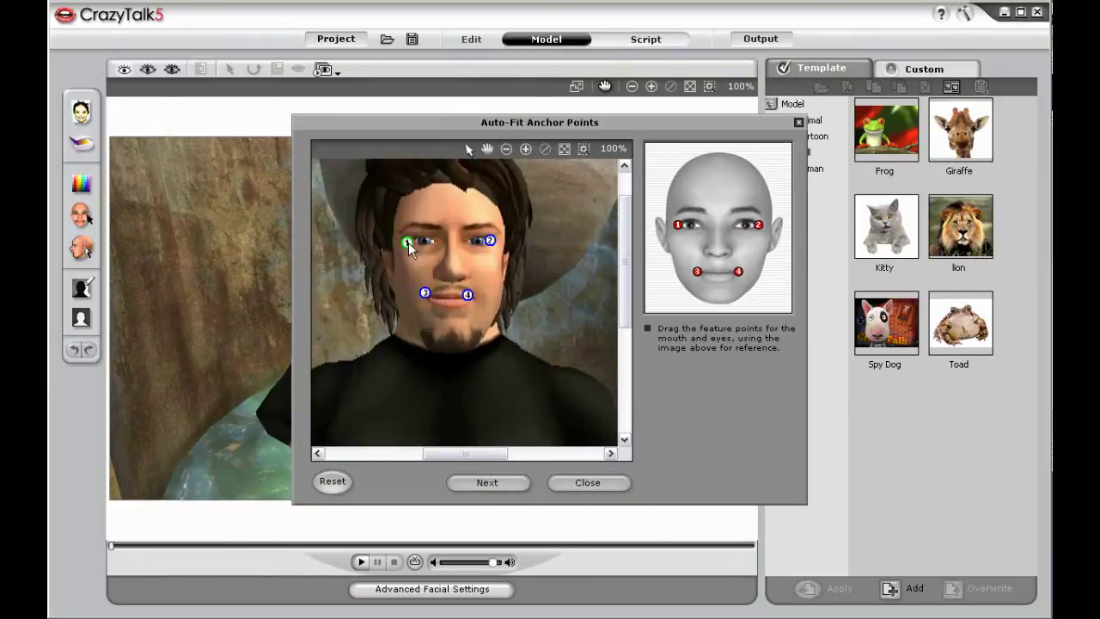
{"action": "left_click_drag", "start_coordinate": [489, 240], "coordinate": [494, 243]}
{"action": "left_click_drag", "start_coordinate": [426, 293], "coordinate": [475, 301]}
Accept Human as the face profile style
{"action": "left_click", "coordinate": [499, 481]}
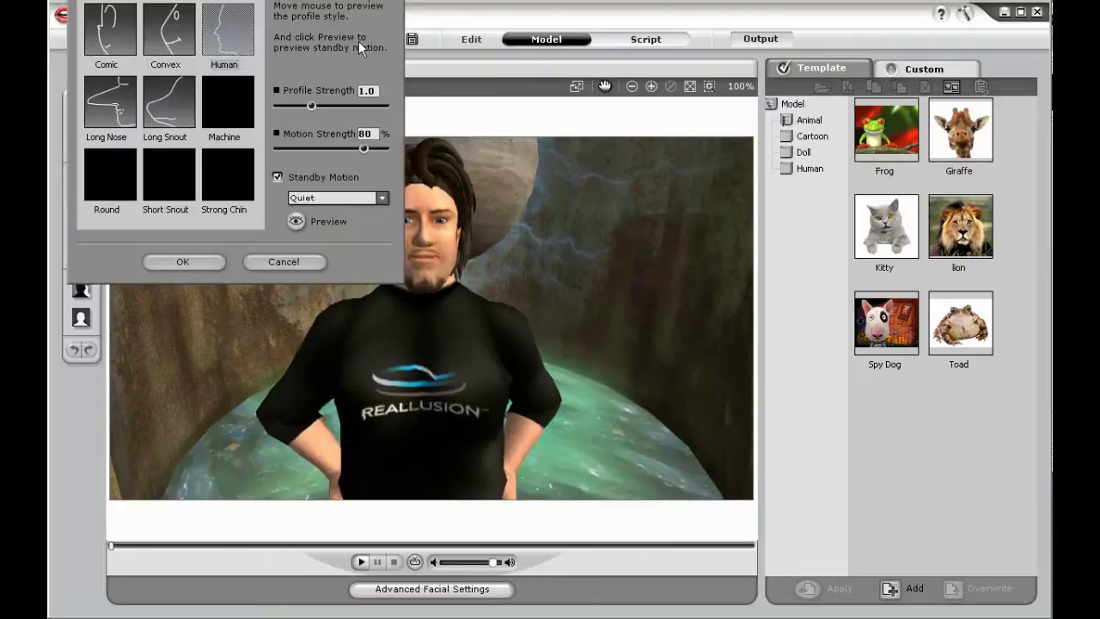
{"action": "left_click_drag", "start_coordinate": [644, 157], "coordinate": [746, 151]}
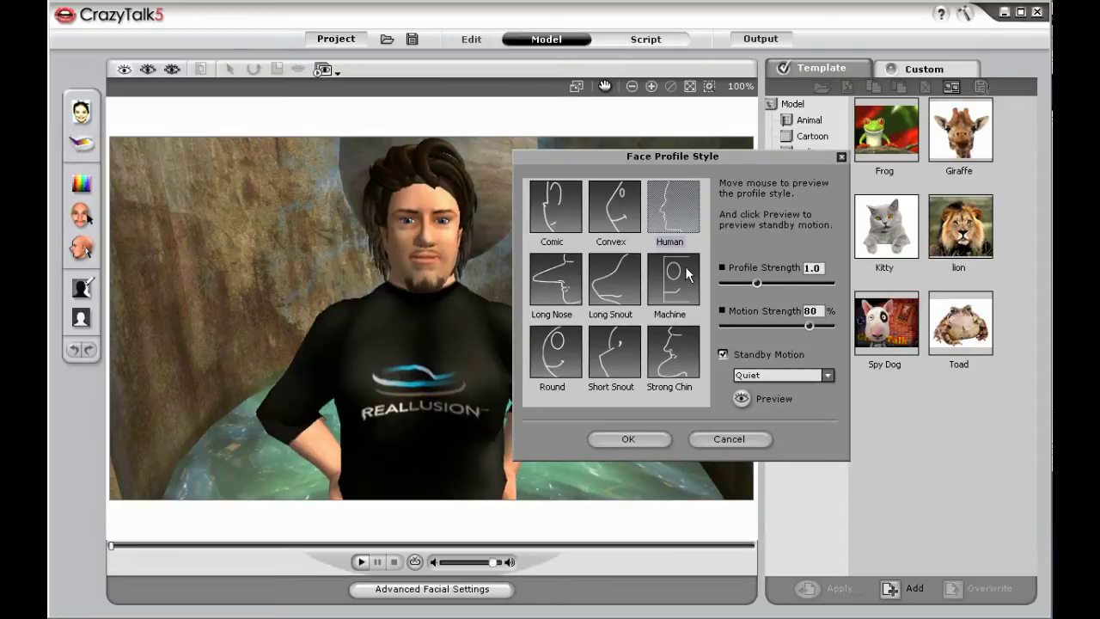
{"action": "left_click", "coordinate": [632, 438]}
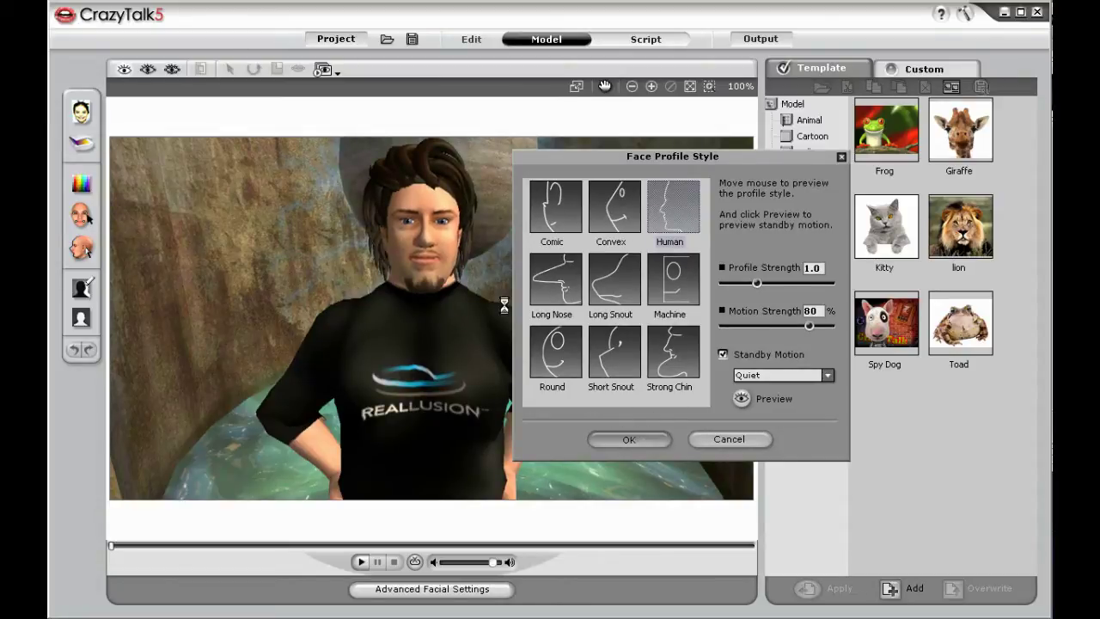
In Advanced Facial Settings, give the avatar dimmer replacement eyes and the first set of teeth
{"action": "left_click", "coordinate": [435, 592]}
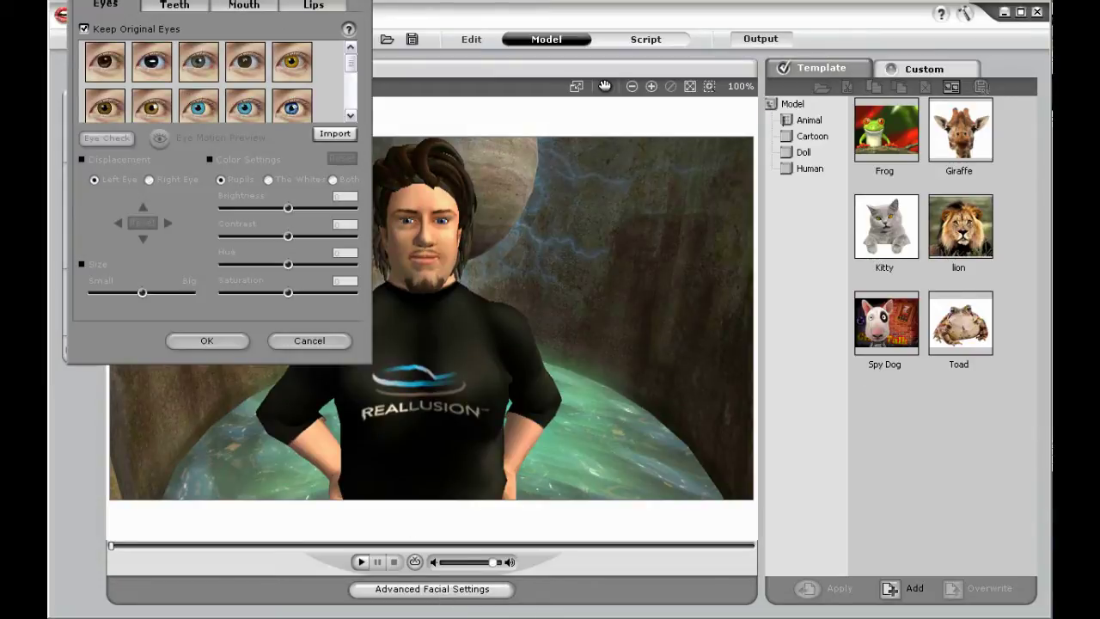
{"action": "left_click_drag", "start_coordinate": [470, 82], "coordinate": [812, 129]}
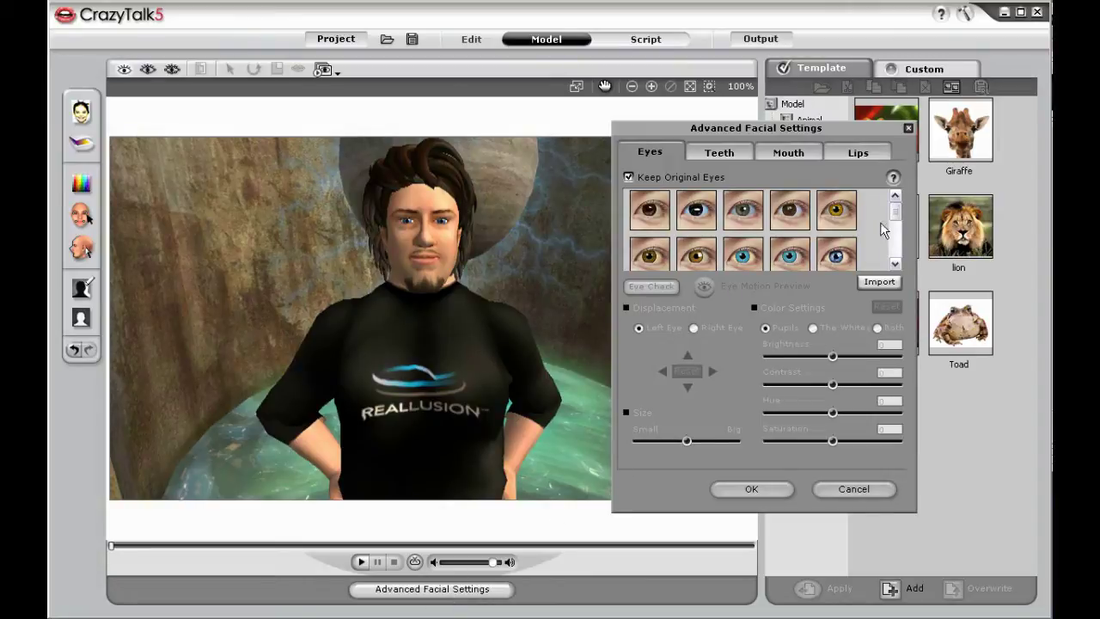
{"action": "left_click", "coordinate": [847, 254]}
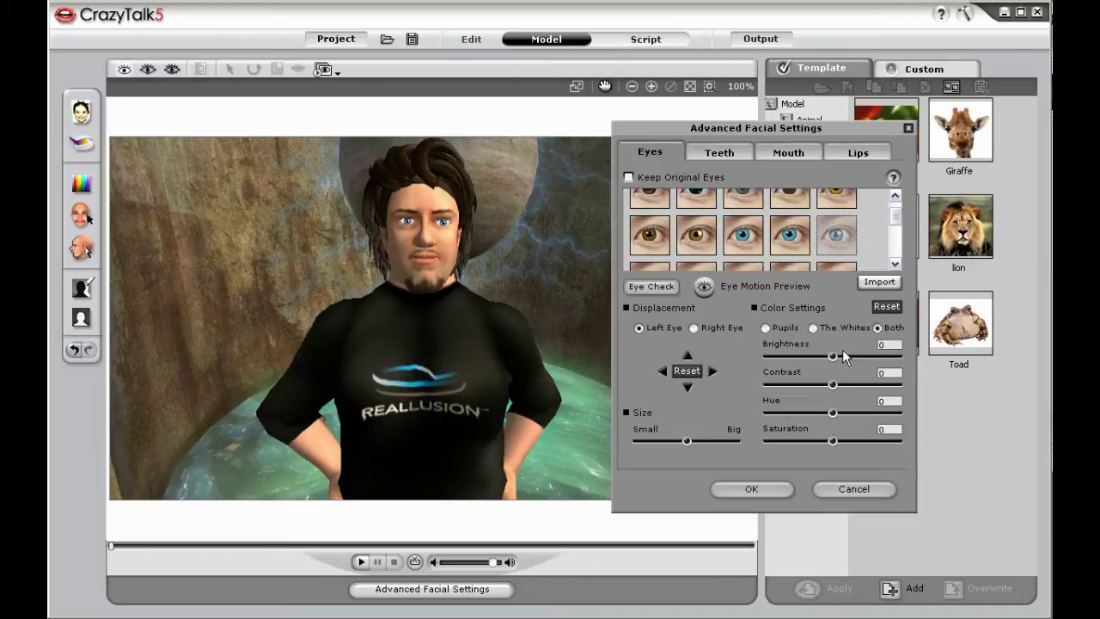
{"action": "mouse_move", "coordinate": [834, 354]}
{"action": "left_mouse_down"}
{"action": "mouse_move", "coordinate": [806, 354]}
{"action": "mouse_move", "coordinate": [821, 360]}
{"action": "left_mouse_up"}
{"action": "left_click", "coordinate": [722, 154]}
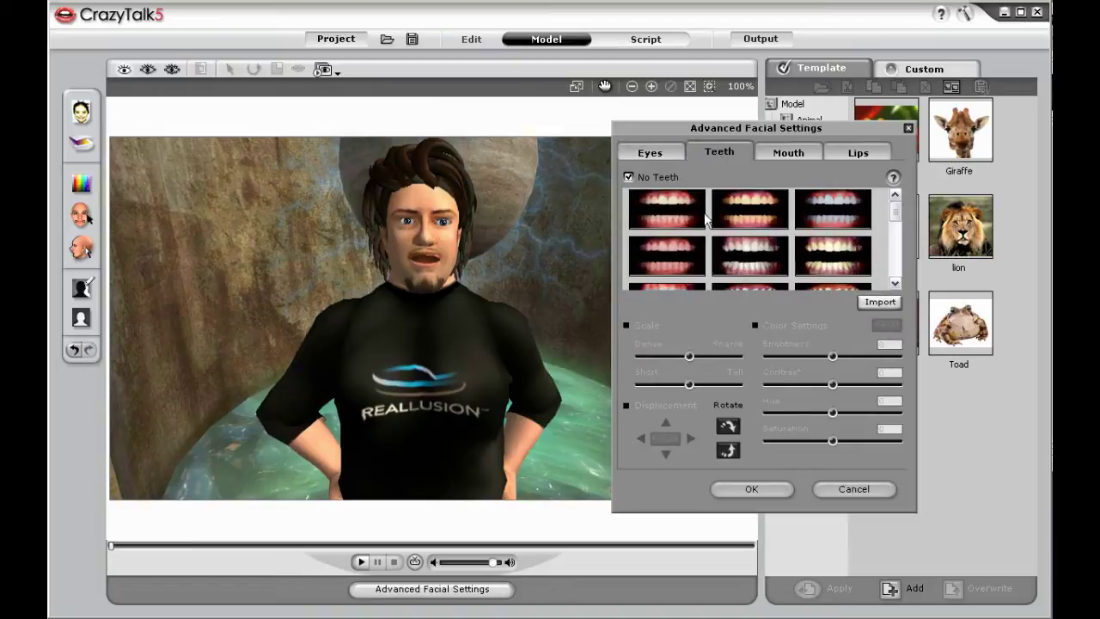
{"action": "left_click", "coordinate": [680, 214]}
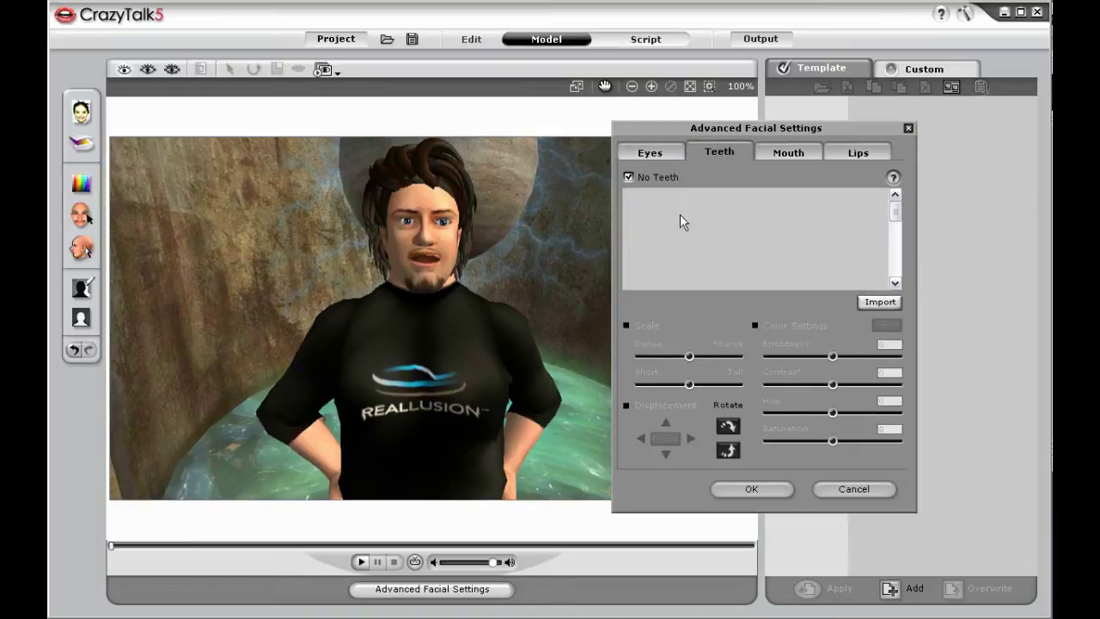
{"action": "left_click", "coordinate": [752, 489]}
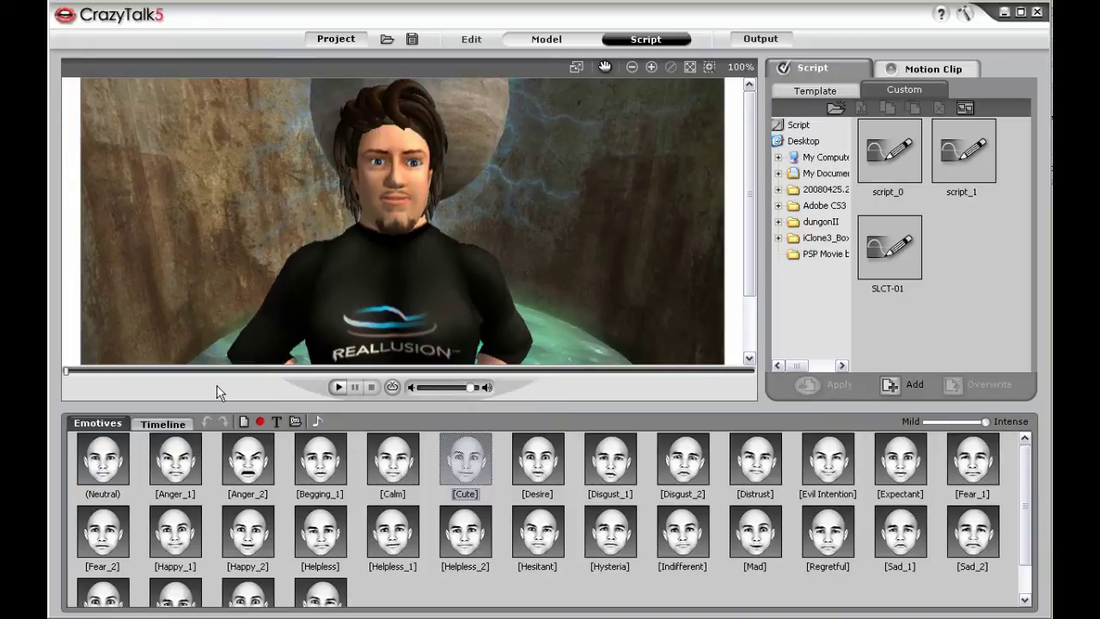
Record an 8.08-second voice clip in Sound Recorder without saving the project, generating lip sync
{"action": "left_click", "coordinate": [262, 424]}
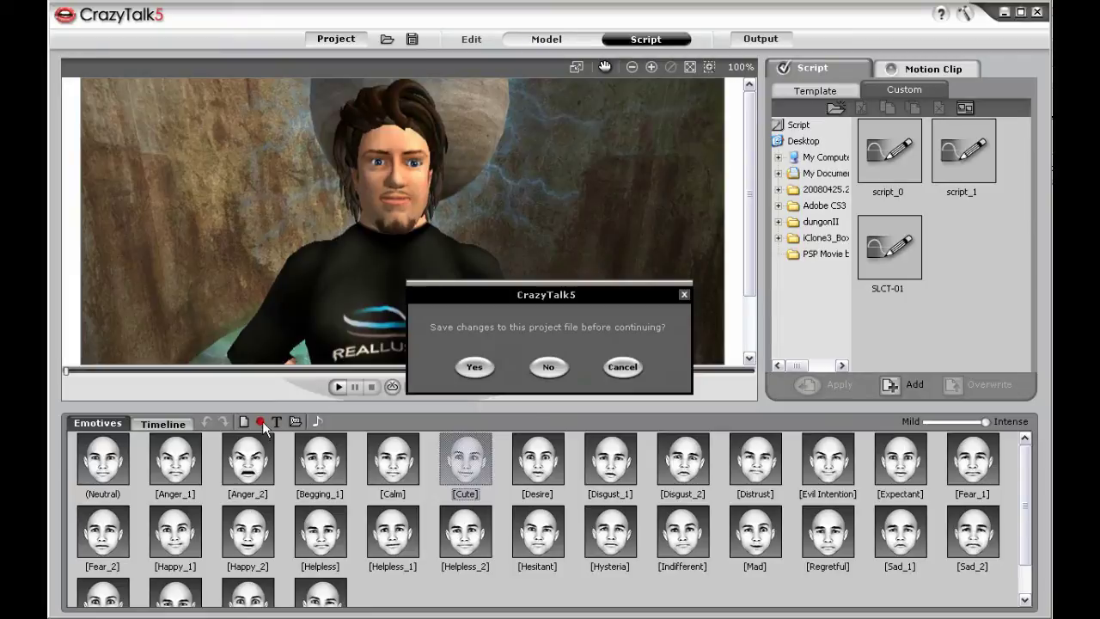
{"action": "left_click", "coordinate": [550, 364]}
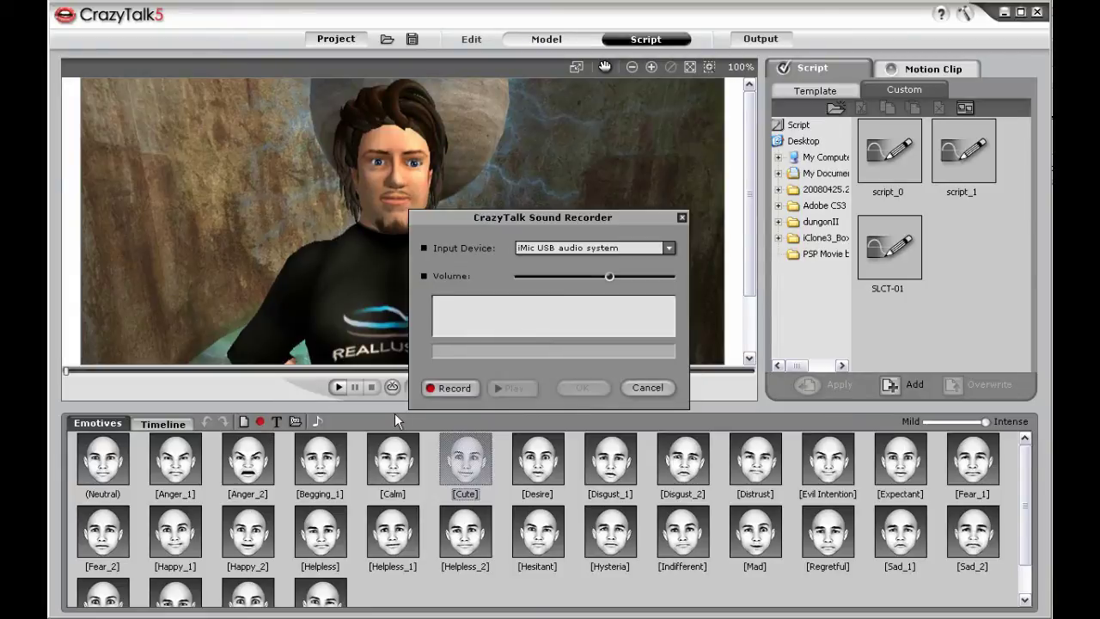
{"action": "left_click_drag", "start_coordinate": [506, 214], "coordinate": [658, 98]}
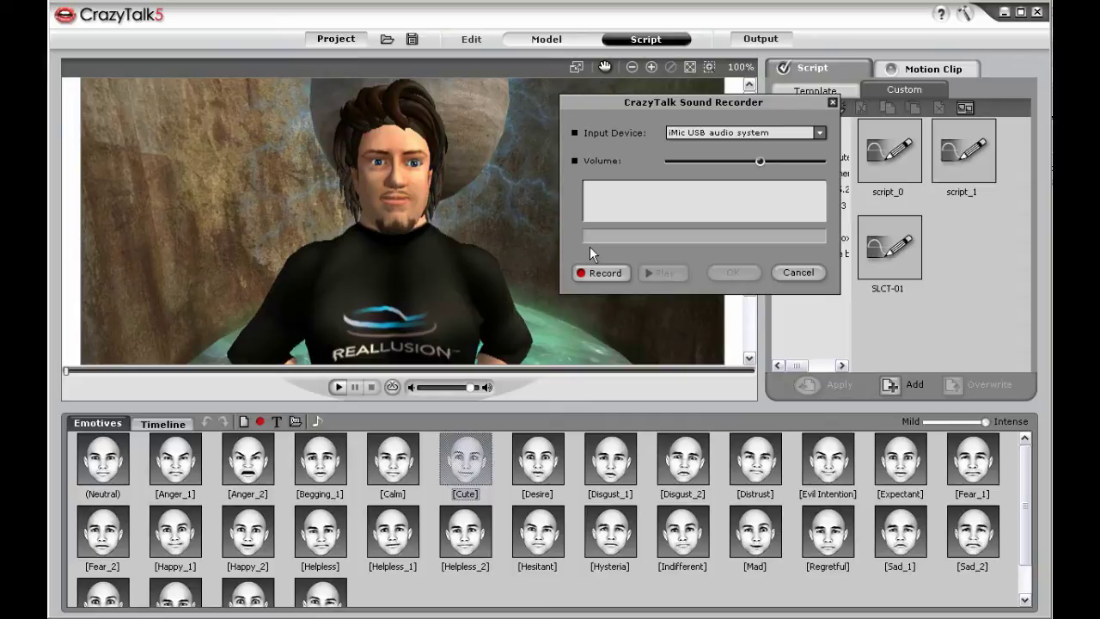
{"action": "left_click", "coordinate": [591, 270]}
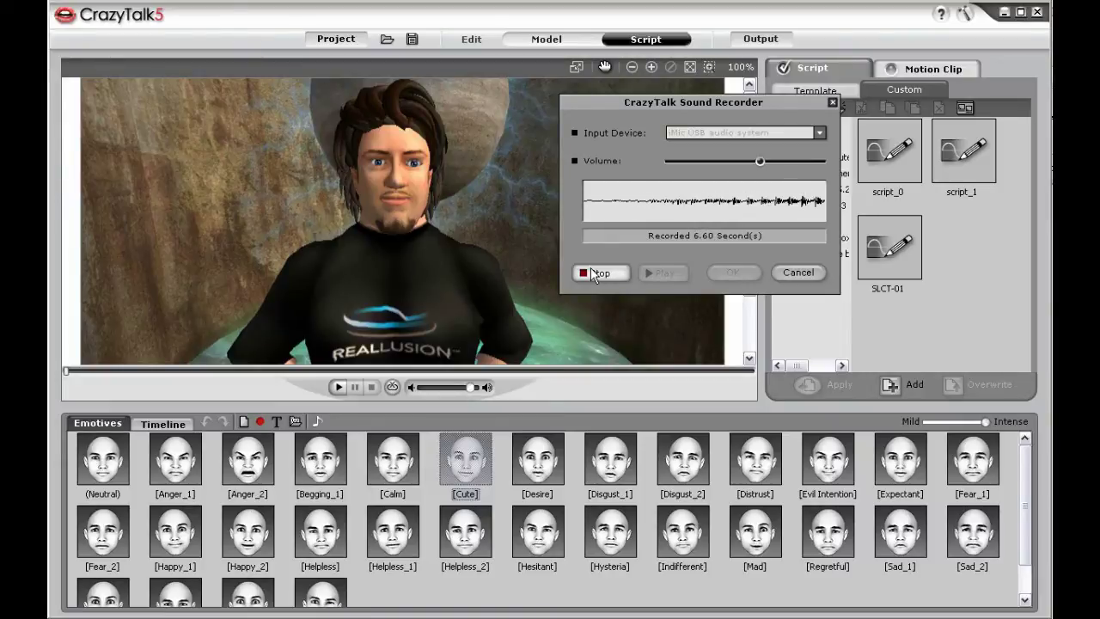
{"action": "left_click", "coordinate": [591, 270]}
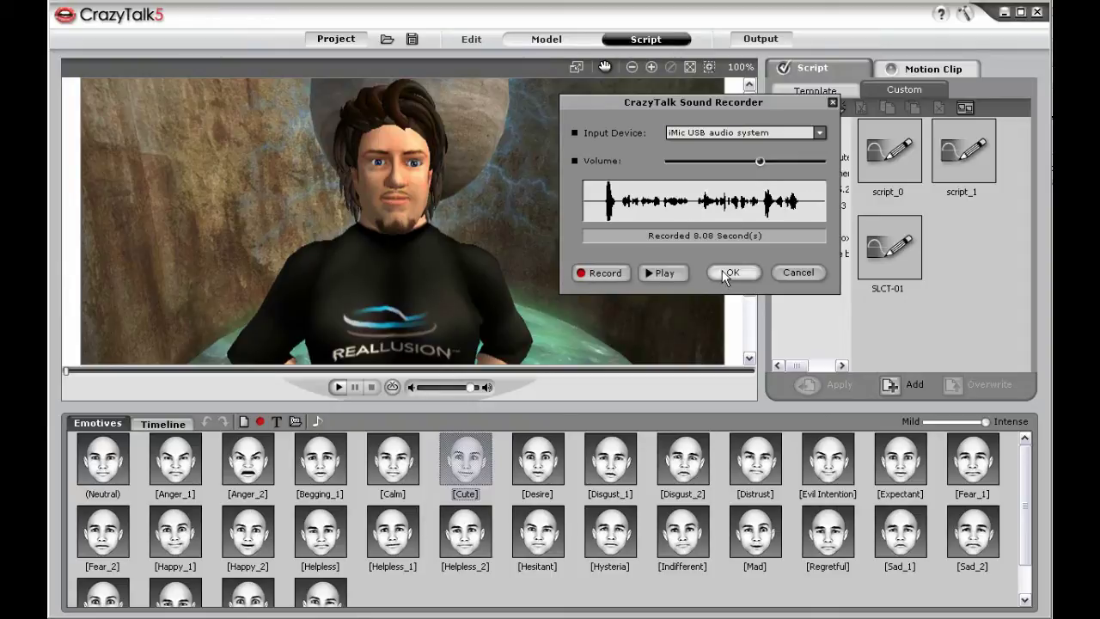
{"action": "left_click", "coordinate": [726, 273]}
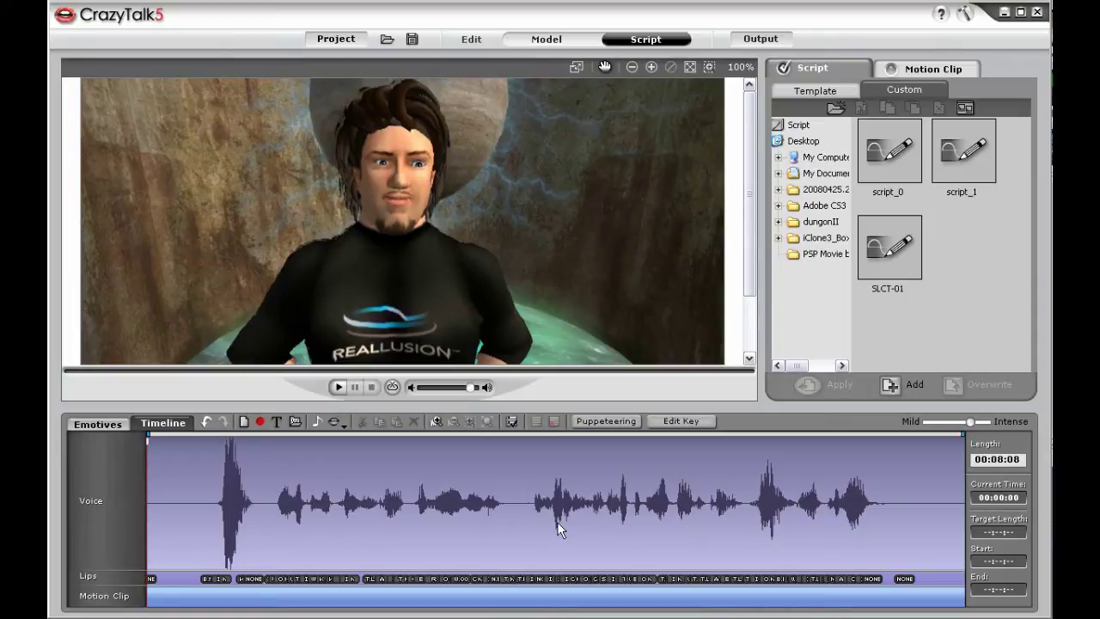
Set a Lips track key to the Ih mouth shape with expressiveness 75
{"action": "left_click", "coordinate": [351, 581]}
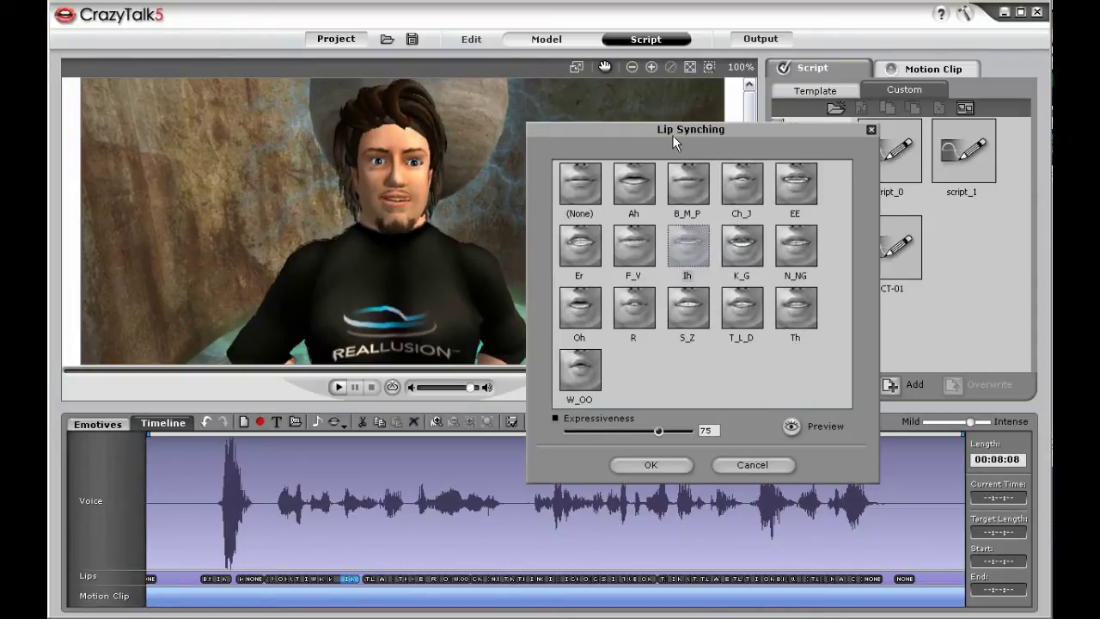
{"action": "left_click_drag", "start_coordinate": [672, 133], "coordinate": [666, 93]}
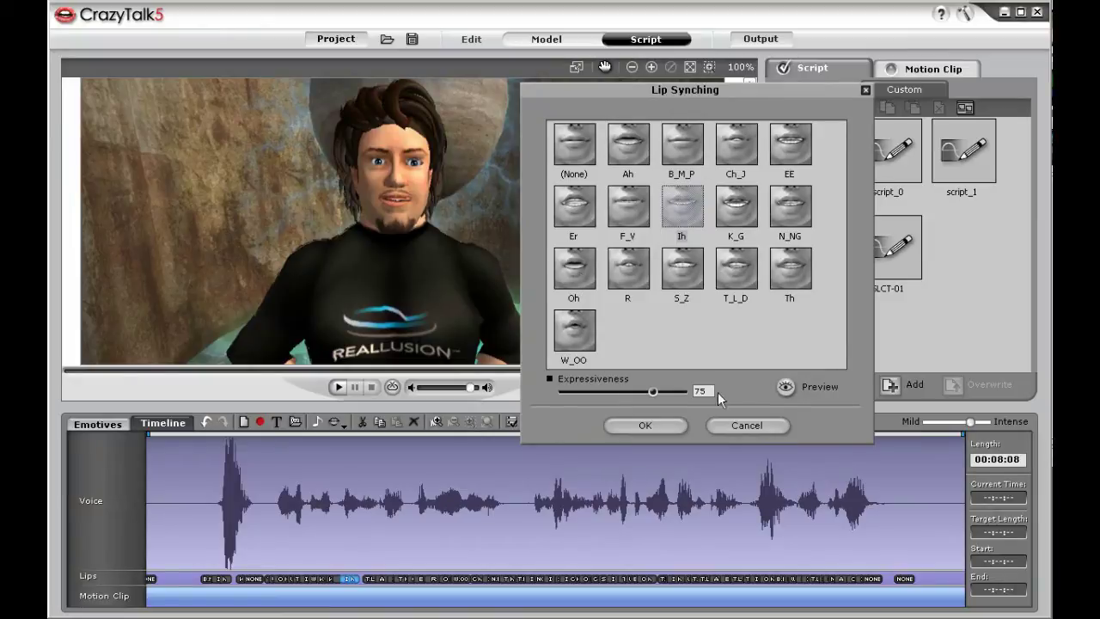
{"action": "left_click", "coordinate": [649, 427]}
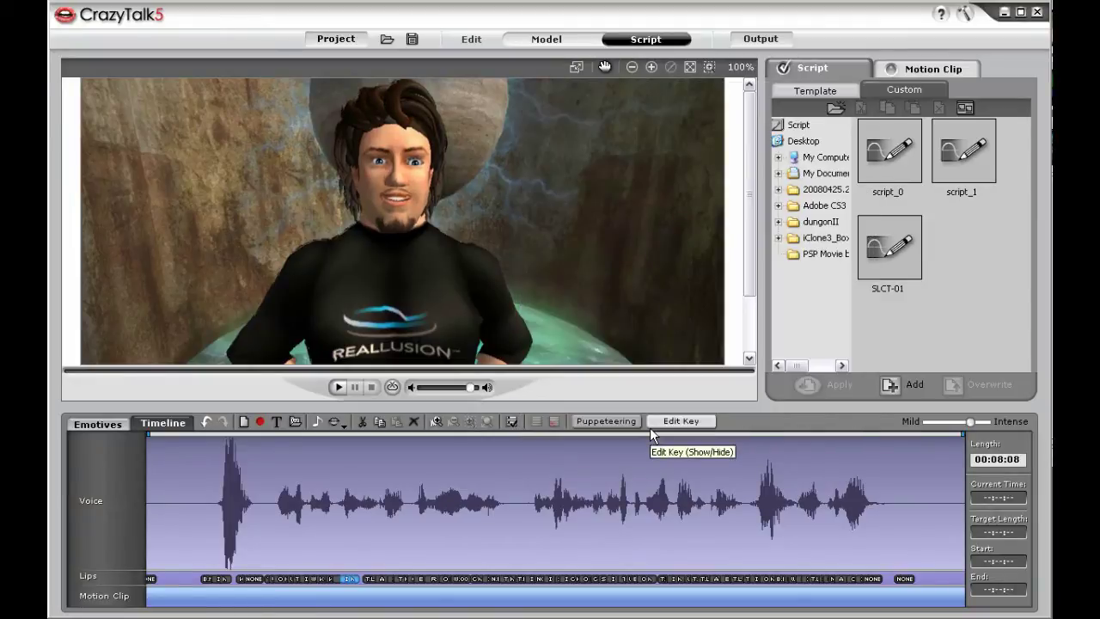
Check the Emotives presets, then show all tracks (Face, Head/Camera, Eyes, Shoulders, SFX) on the timeline
{"action": "left_click", "coordinate": [651, 425]}
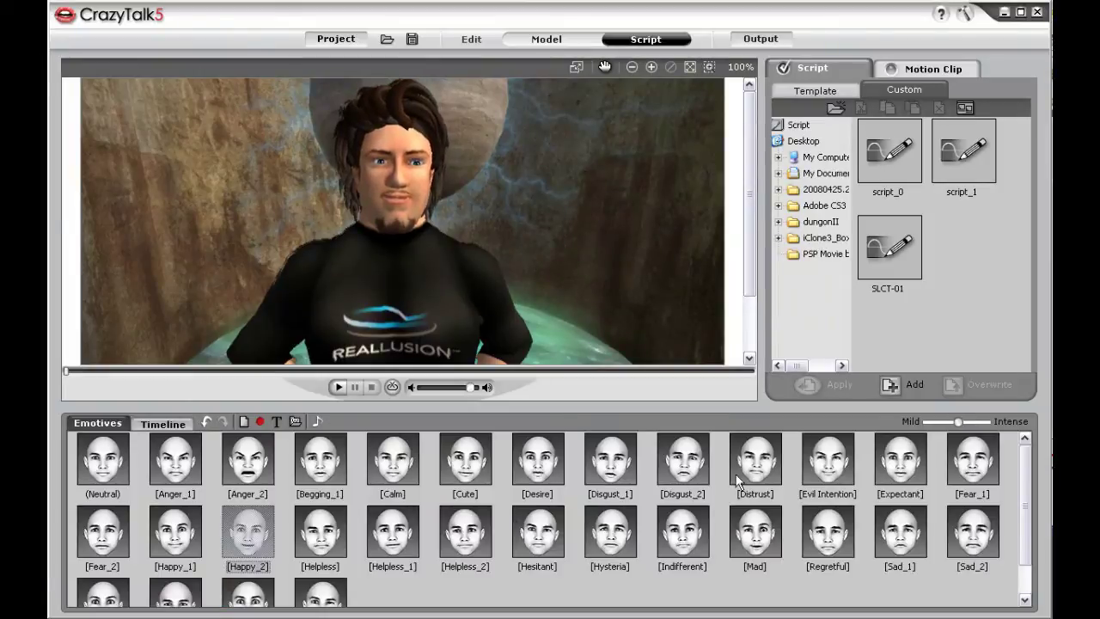
{"action": "left_click", "coordinate": [165, 423]}
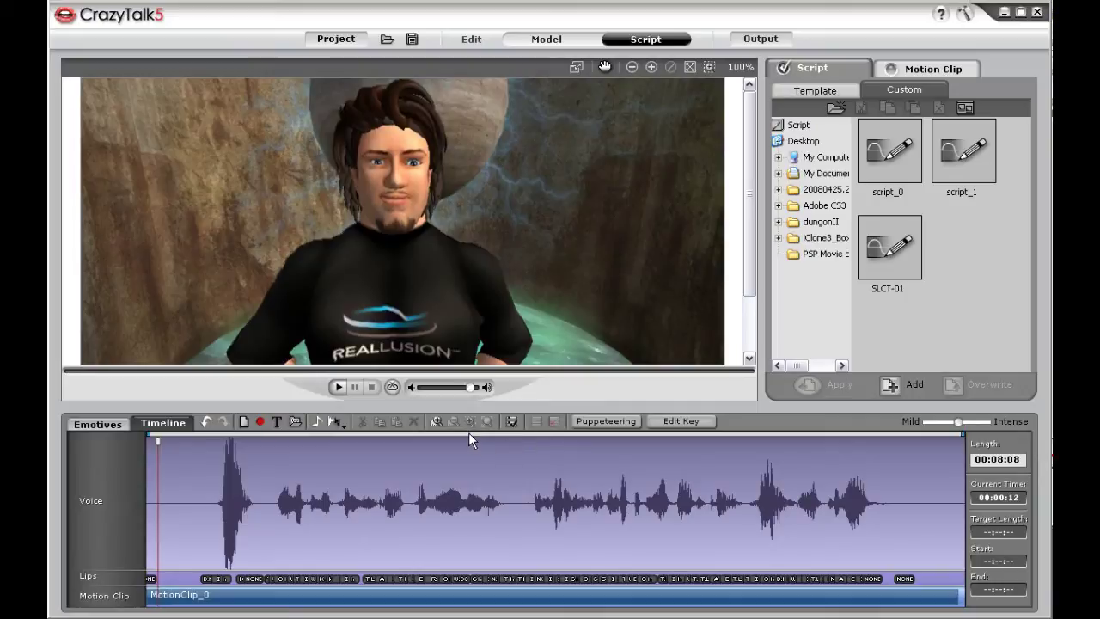
{"action": "left_click", "coordinate": [517, 421]}
{"action": "left_click", "coordinate": [530, 469]}
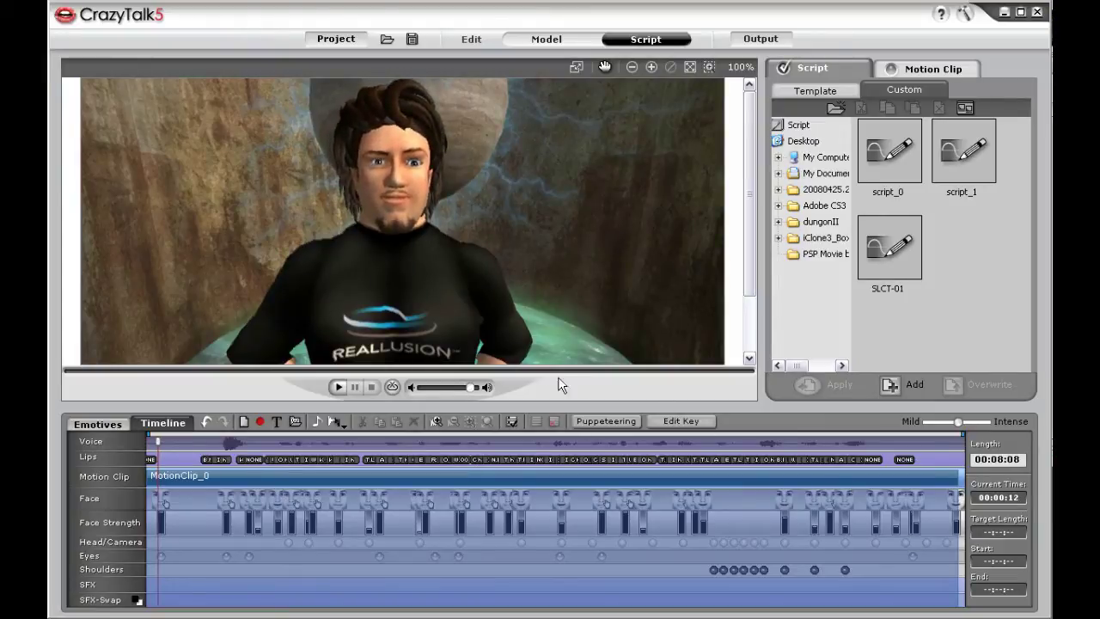
Preview puppeteering of the cheek and mouth features, then move to the Output stage
{"action": "left_click", "coordinate": [606, 421]}
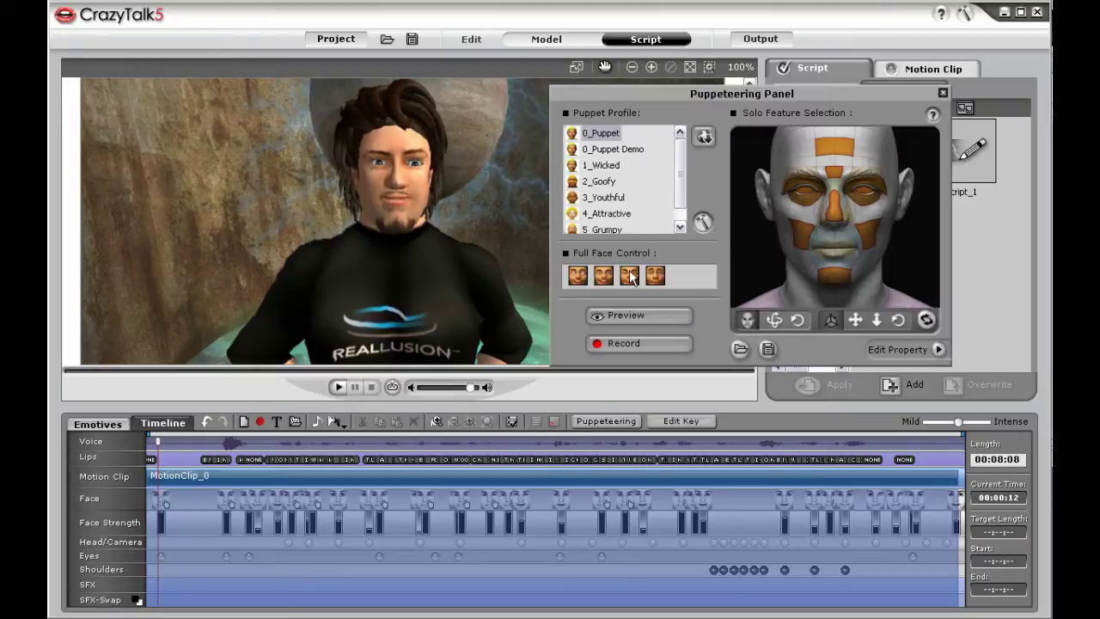
{"action": "left_click_drag", "start_coordinate": [659, 97], "coordinate": [627, 96]}
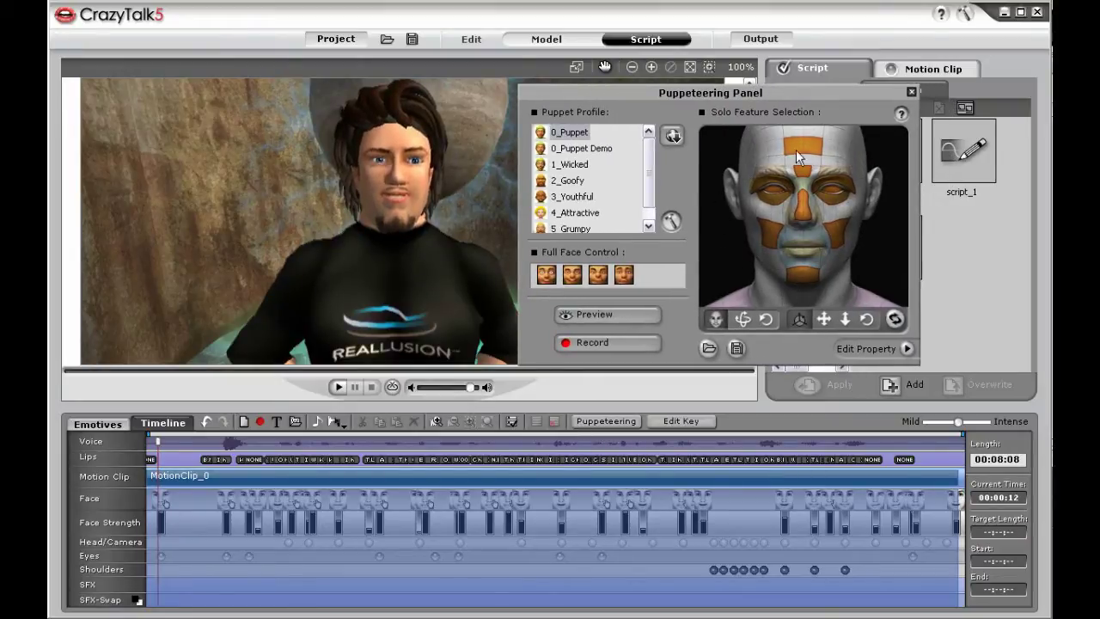
{"action": "left_click", "coordinate": [842, 246]}
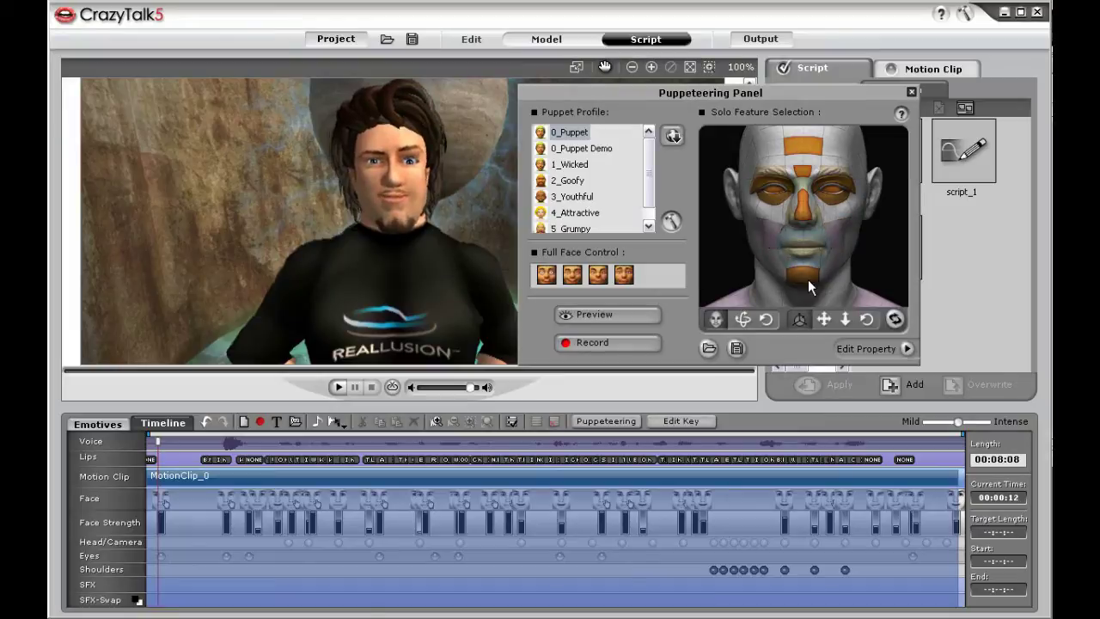
{"action": "left_click", "coordinate": [835, 230]}
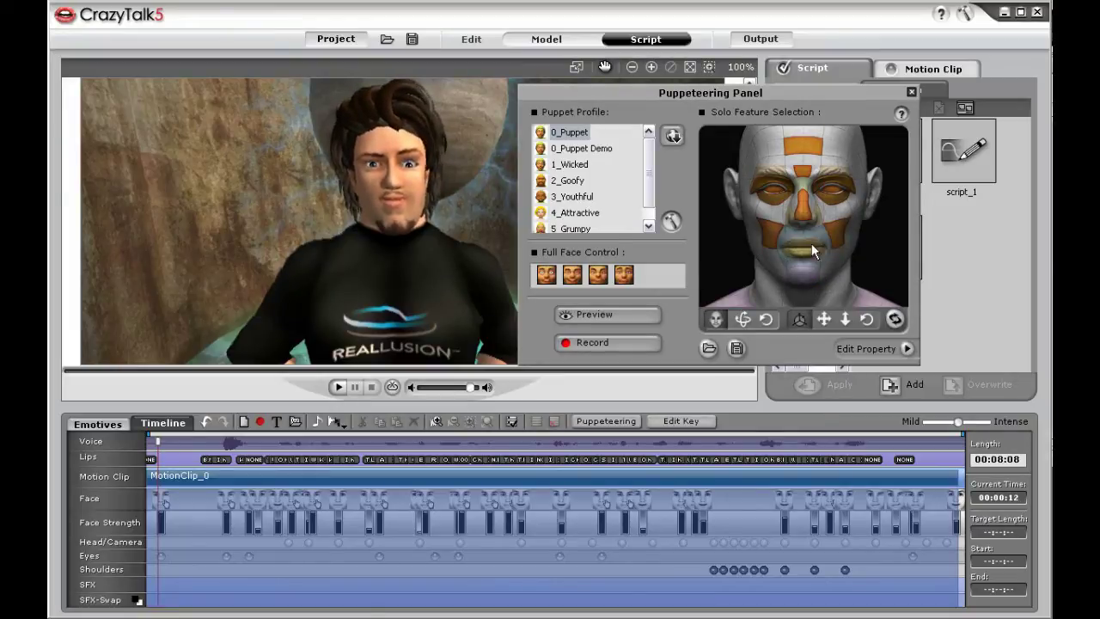
{"action": "left_click", "coordinate": [621, 317]}
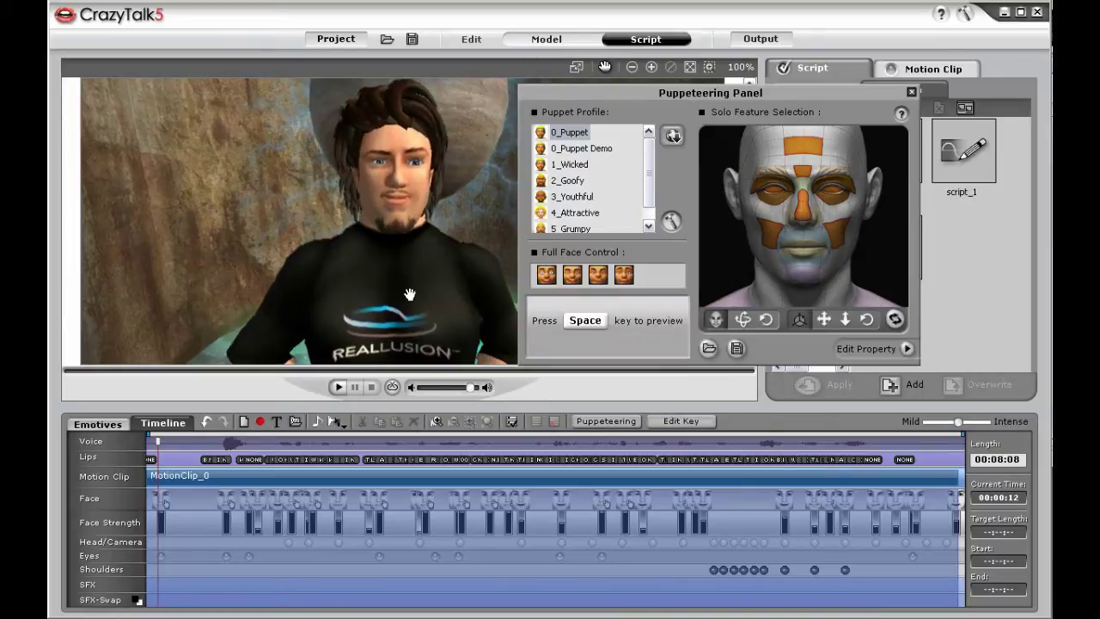
{"action": "key", "text": "space"}
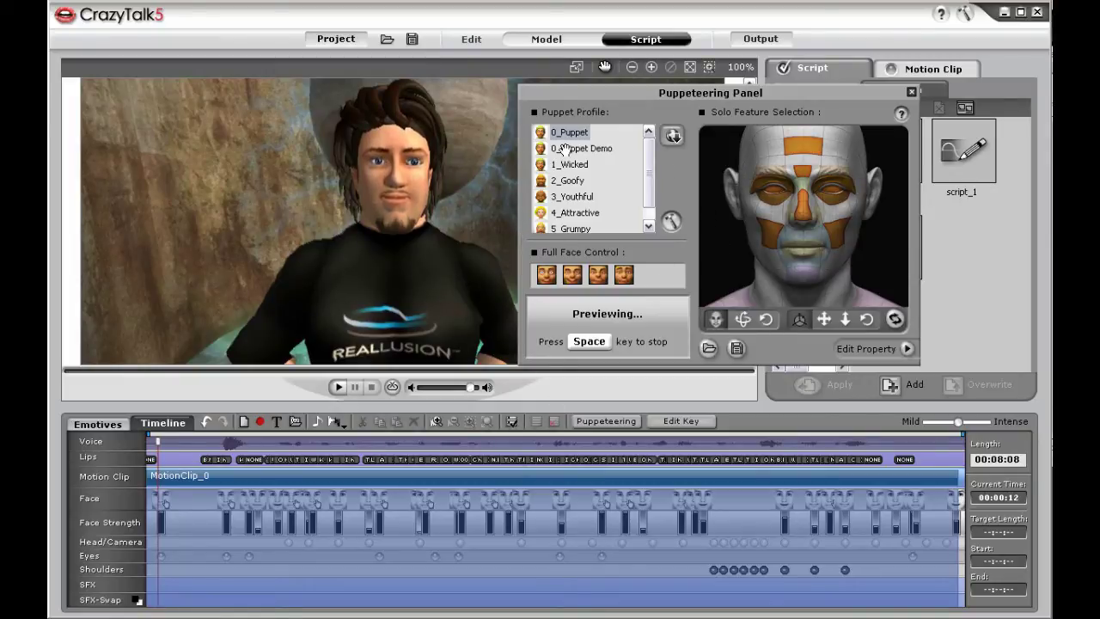
{"action": "left_click", "coordinate": [760, 39]}
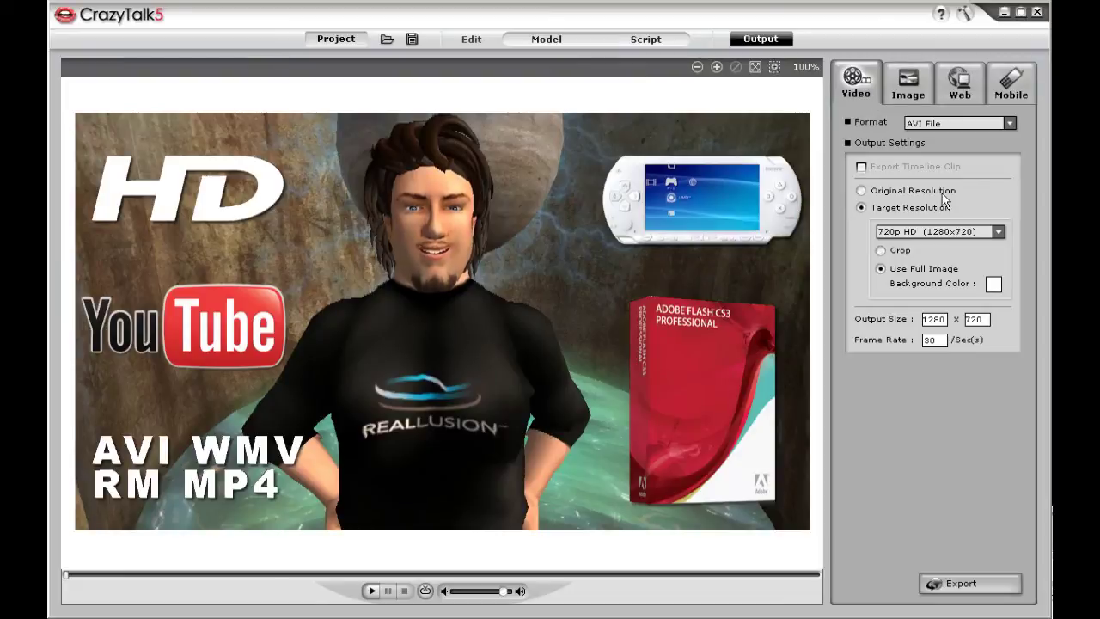
Keep 720p HD resolution and review the Image, Web and Mobile (MP4, 176x144, 15 fps) export options
{"action": "left_click", "coordinate": [997, 232]}
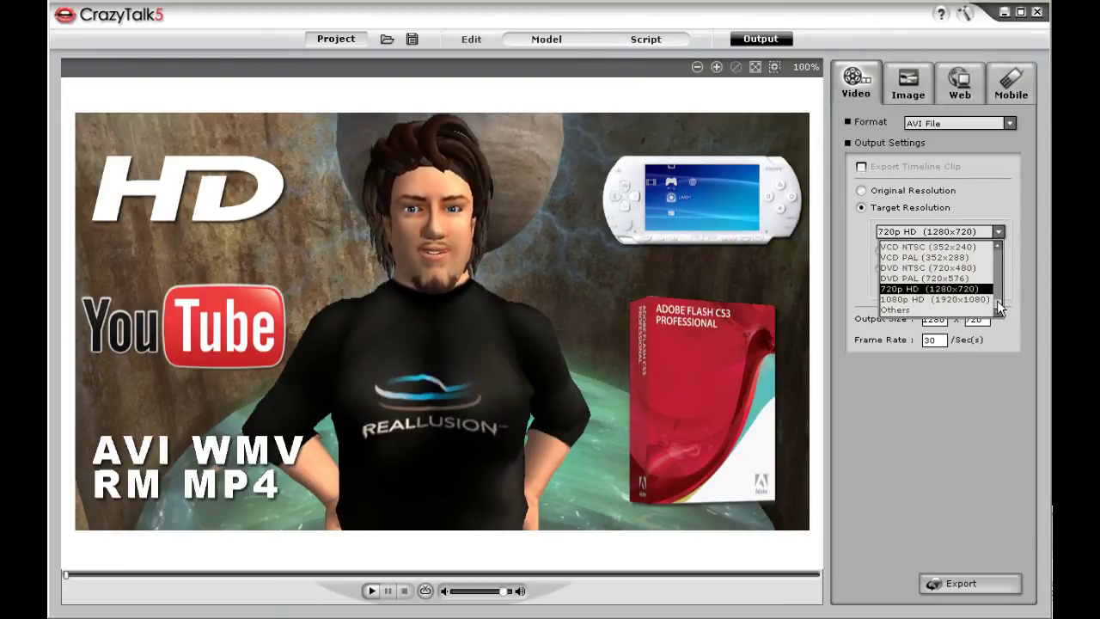
{"action": "left_click_drag", "start_coordinate": [999, 308], "coordinate": [999, 234]}
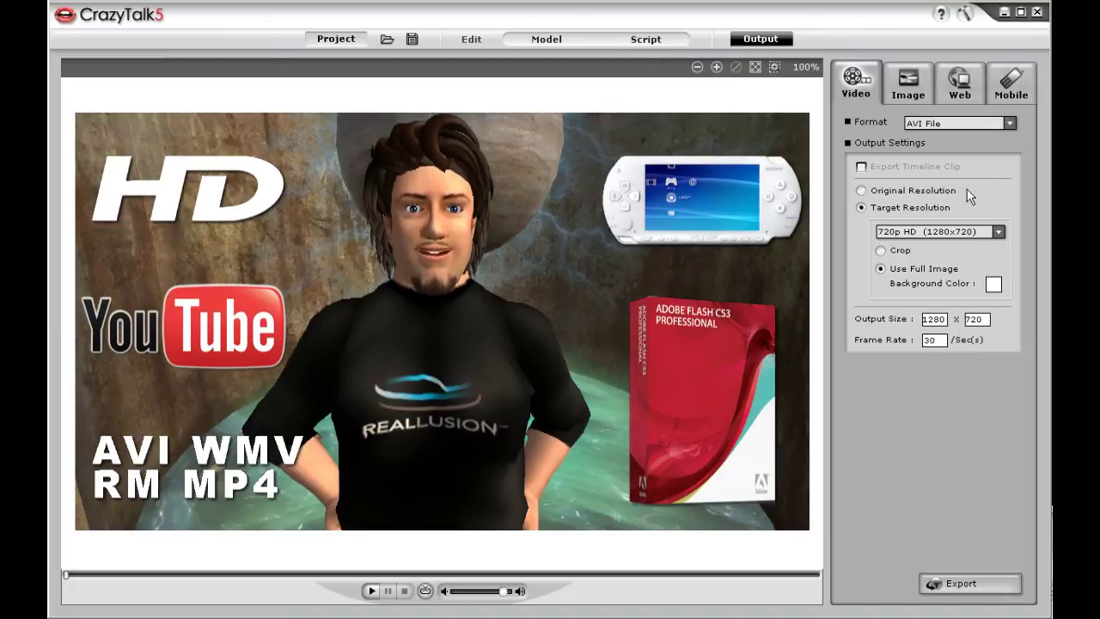
{"action": "left_click", "coordinate": [909, 83]}
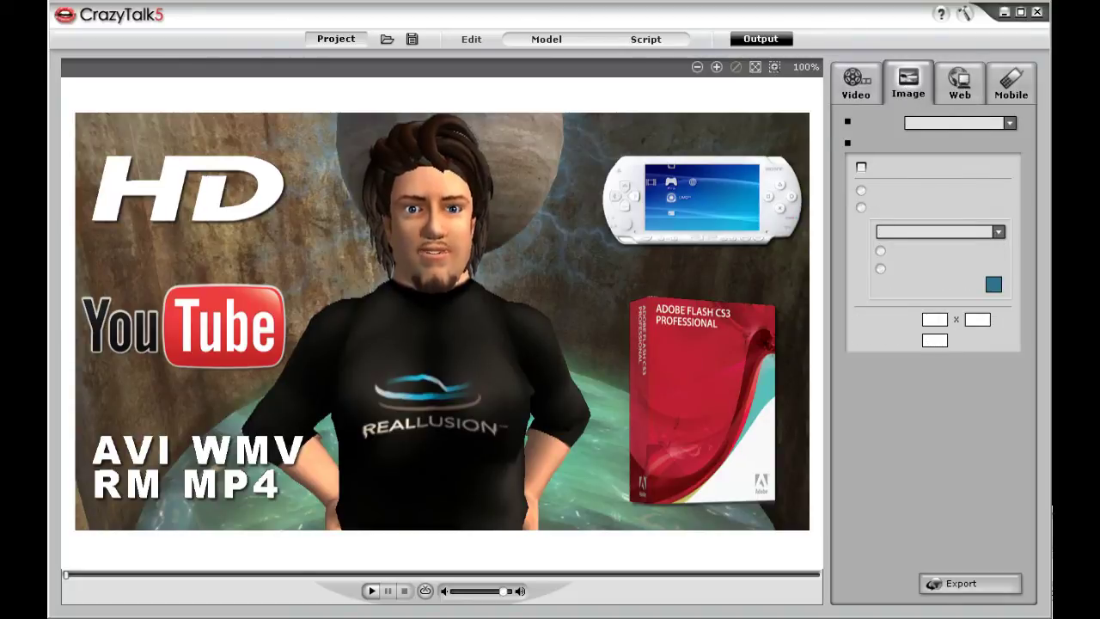
{"action": "left_click", "coordinate": [955, 82]}
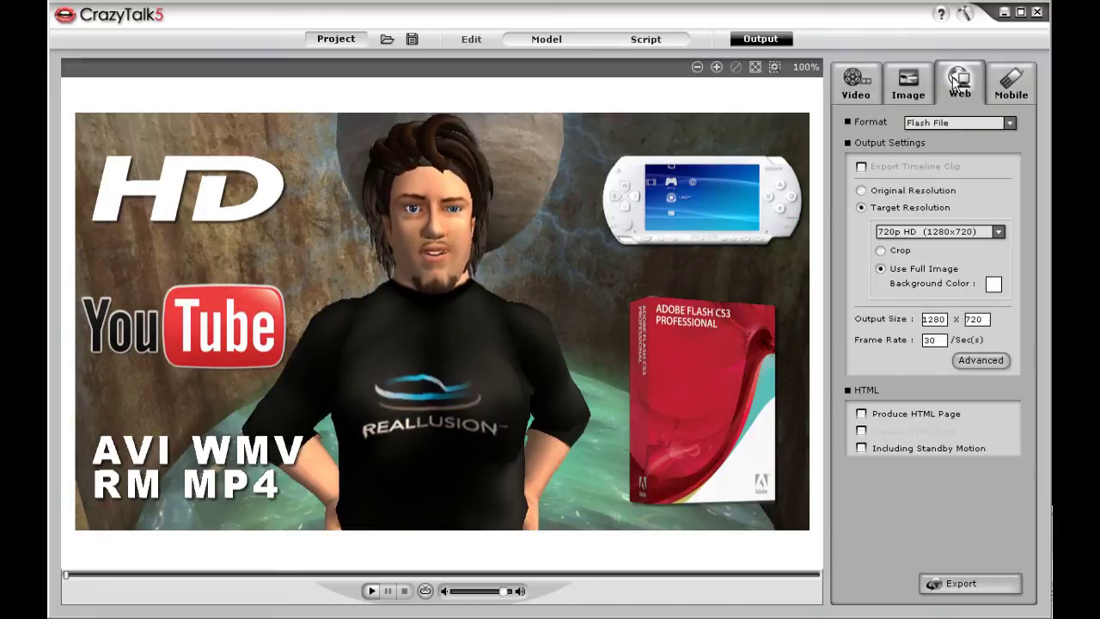
{"action": "left_click", "coordinate": [1010, 98]}
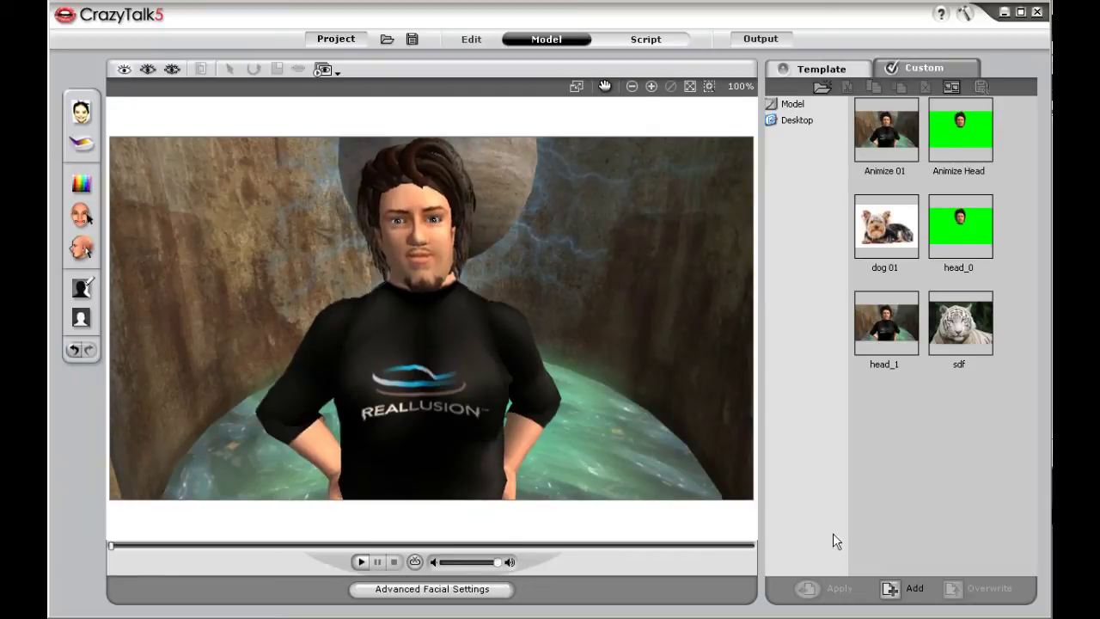
Confirm and accept the background mask edit
{"action": "left_click", "coordinate": [85, 295]}
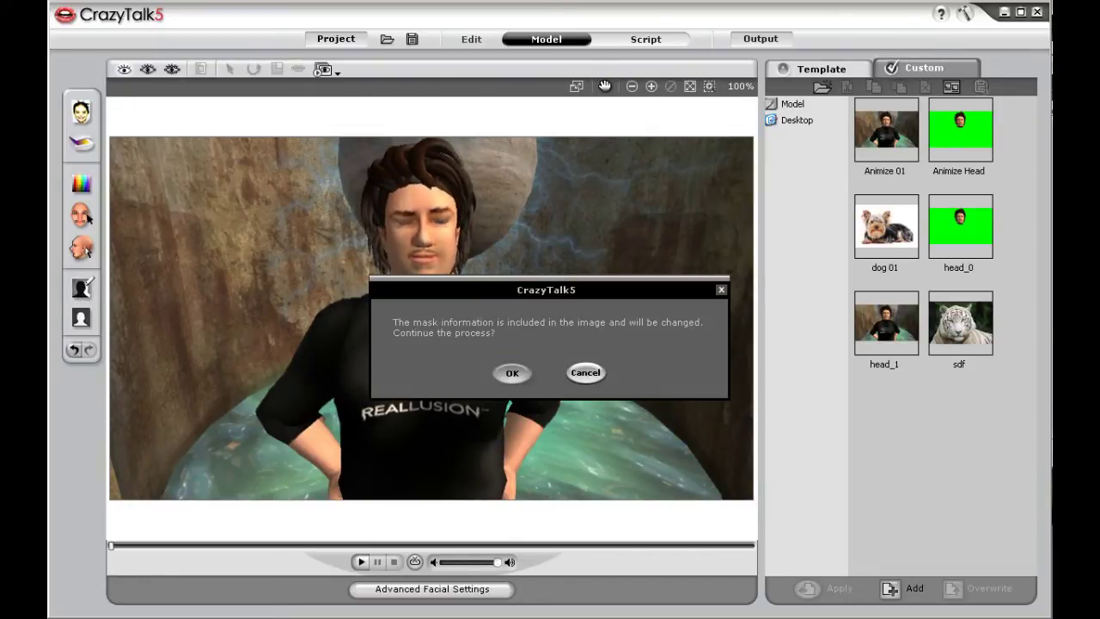
{"action": "key", "text": "Return"}
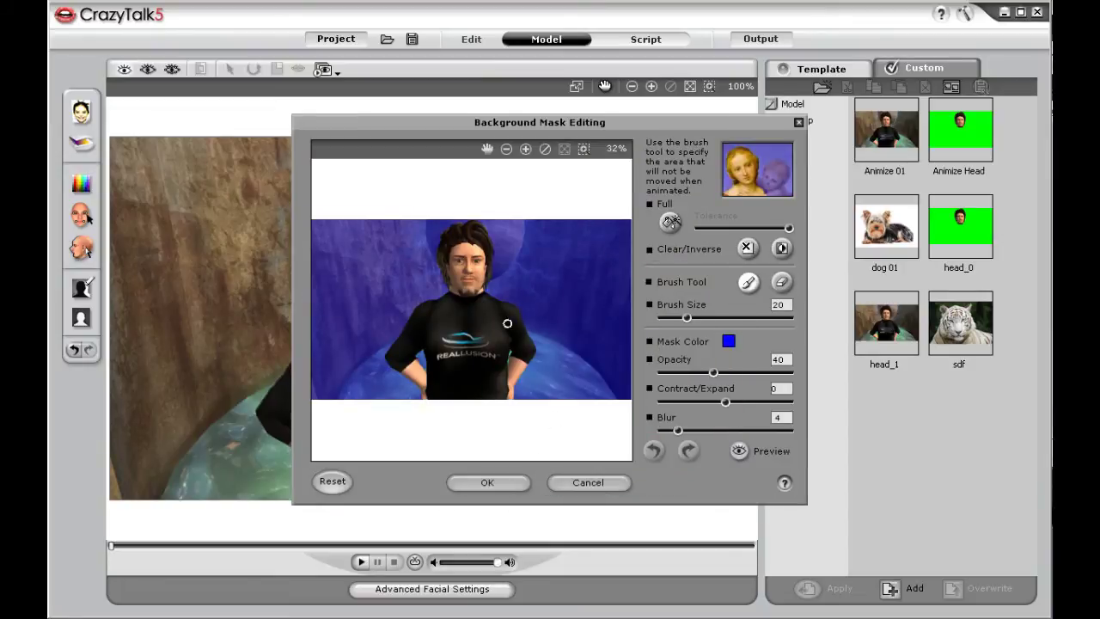
{"action": "left_click", "coordinate": [483, 483]}
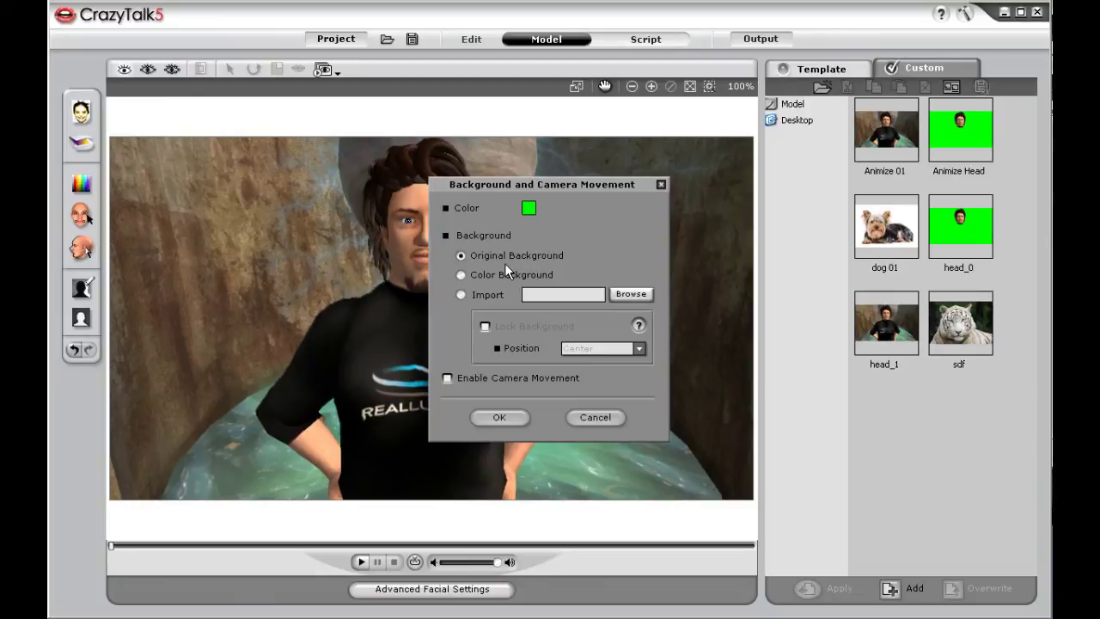
Replace the rocky backdrop with a solid green color background
{"action": "left_click", "coordinate": [460, 275]}
{"action": "left_click", "coordinate": [529, 209]}
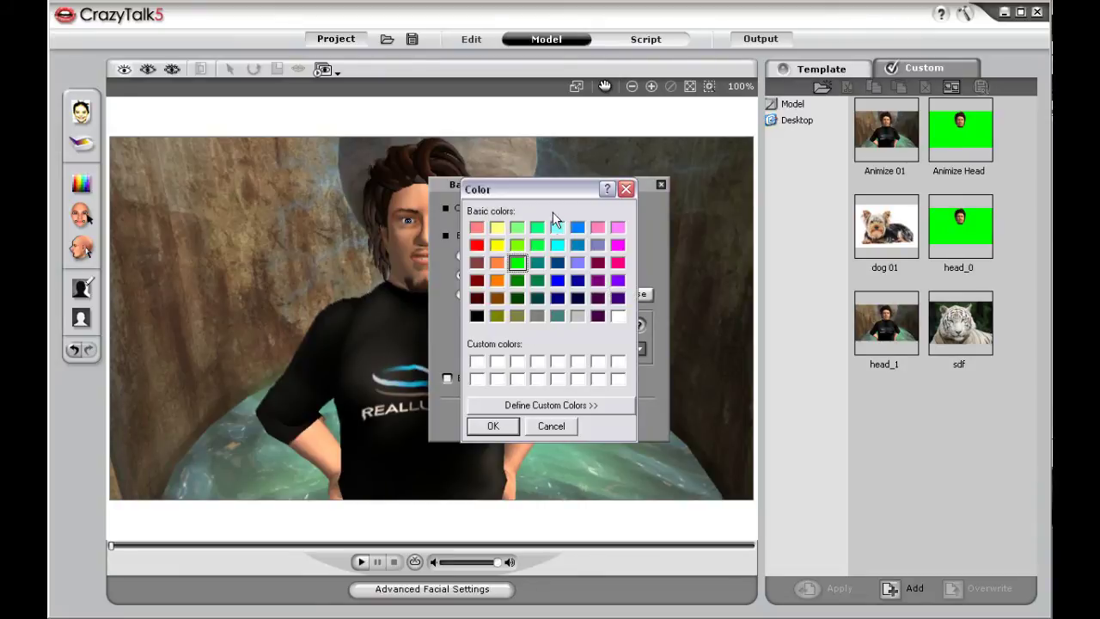
{"action": "left_click", "coordinate": [493, 427]}
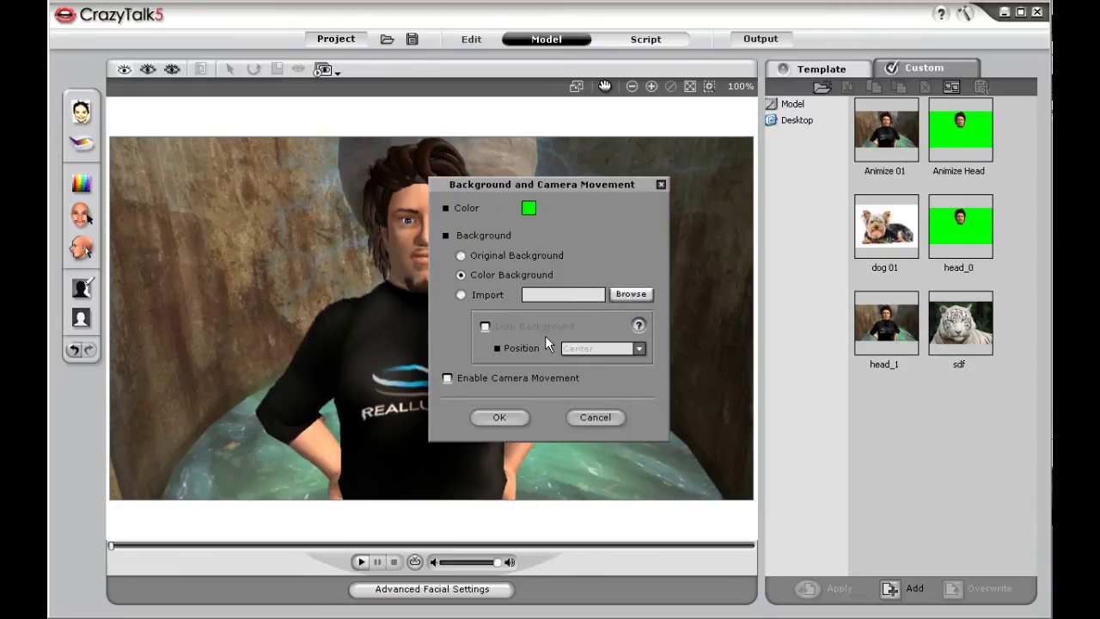
{"action": "left_click", "coordinate": [500, 418]}
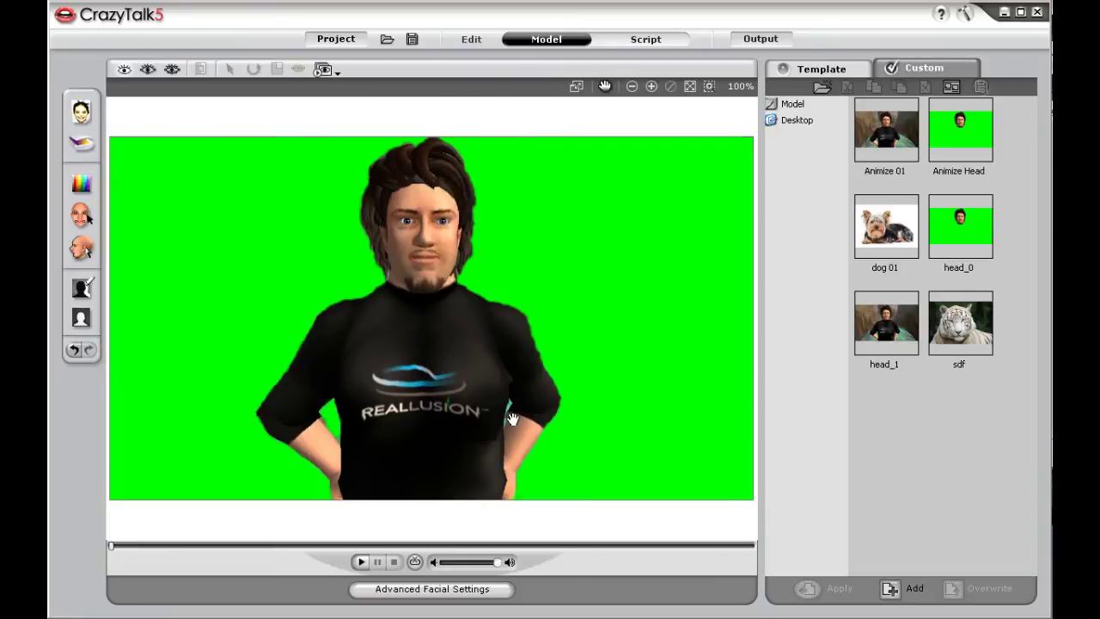